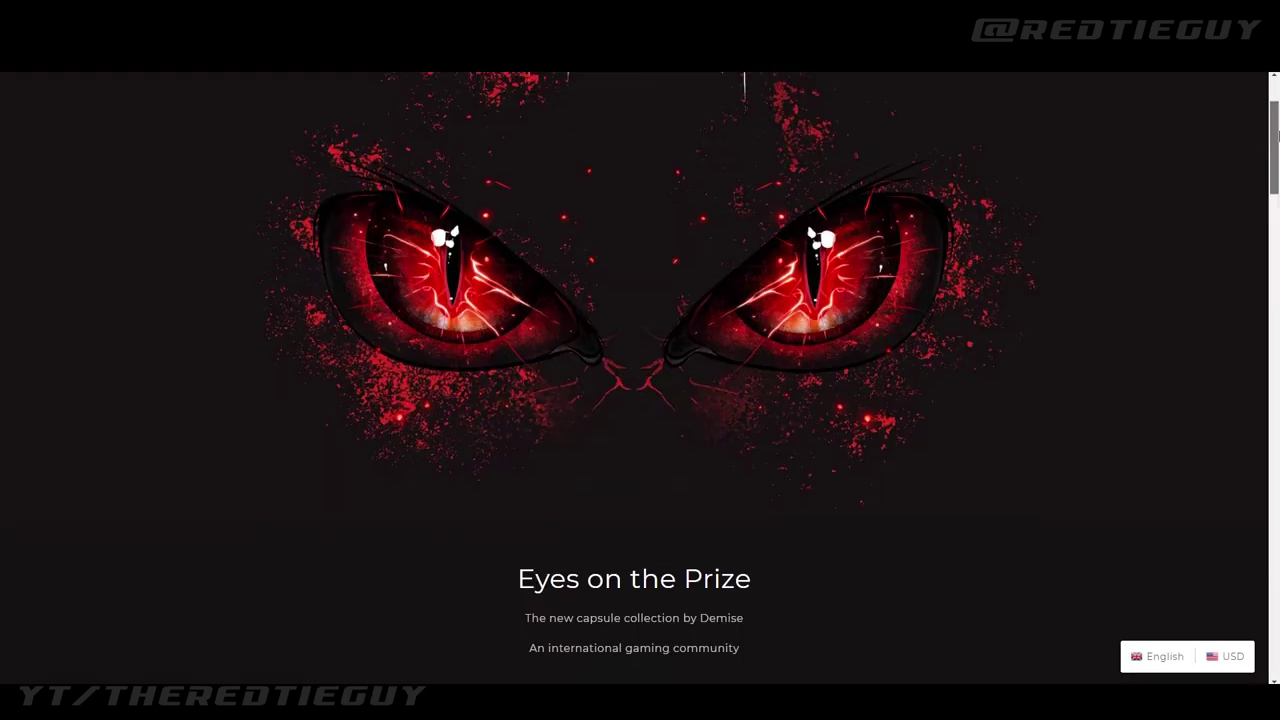
pyautogui.moveTo(1277, 140); pyautogui.dragTo(1277, 320)
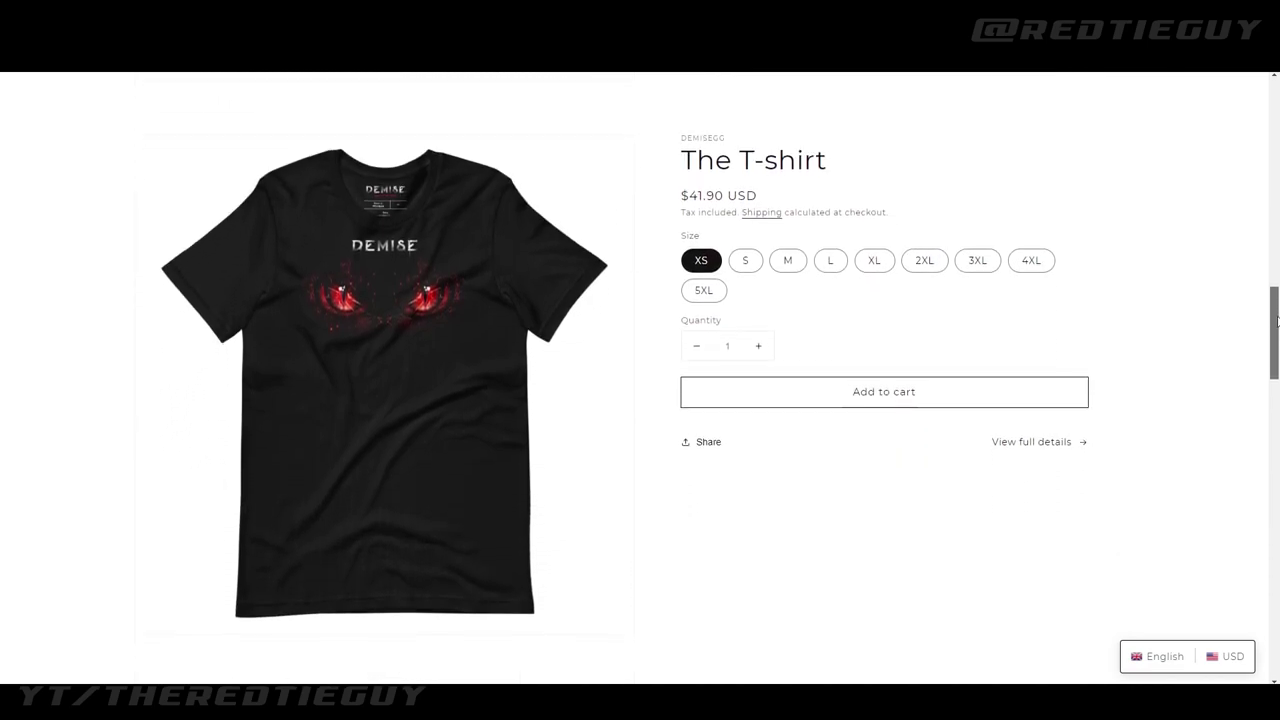
pyautogui.moveTo(1277, 320); pyautogui.dragTo(1277, 401)
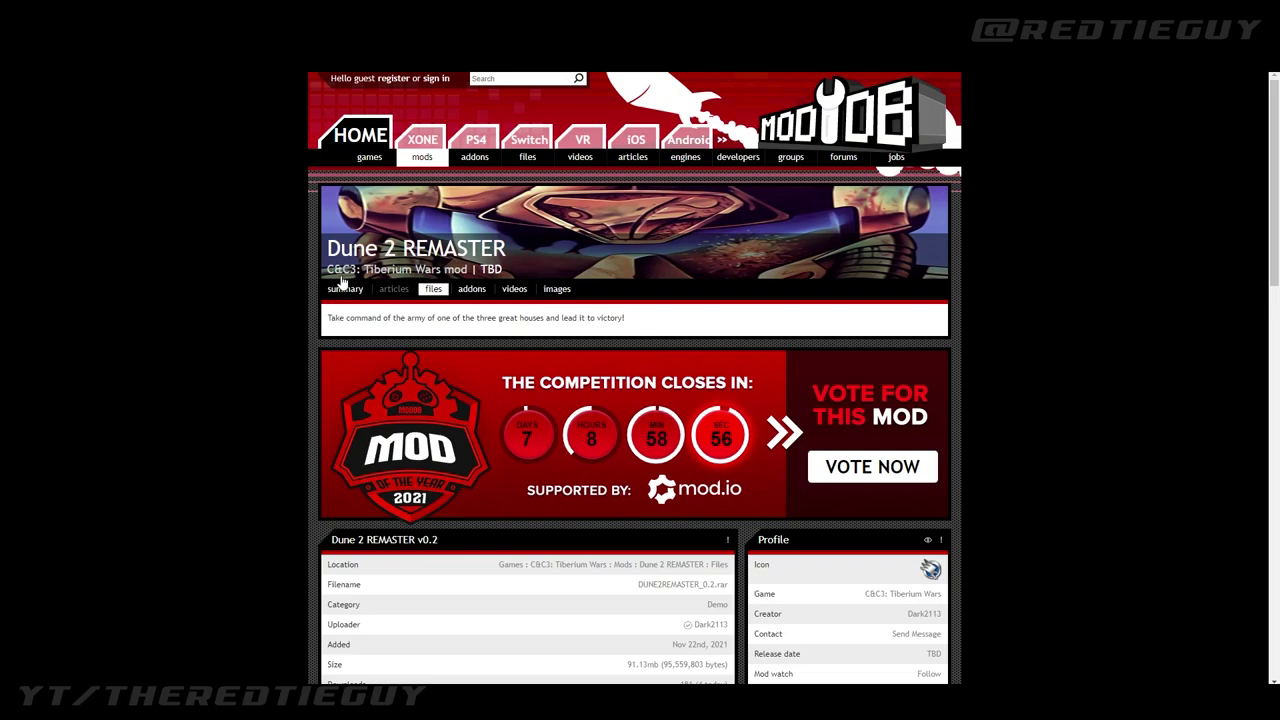
# Examine the Dune 2 REMASTER v0.2 file page on ModDB, including its file details, description and preview
pyautogui.scroll(-2, 300, 360)
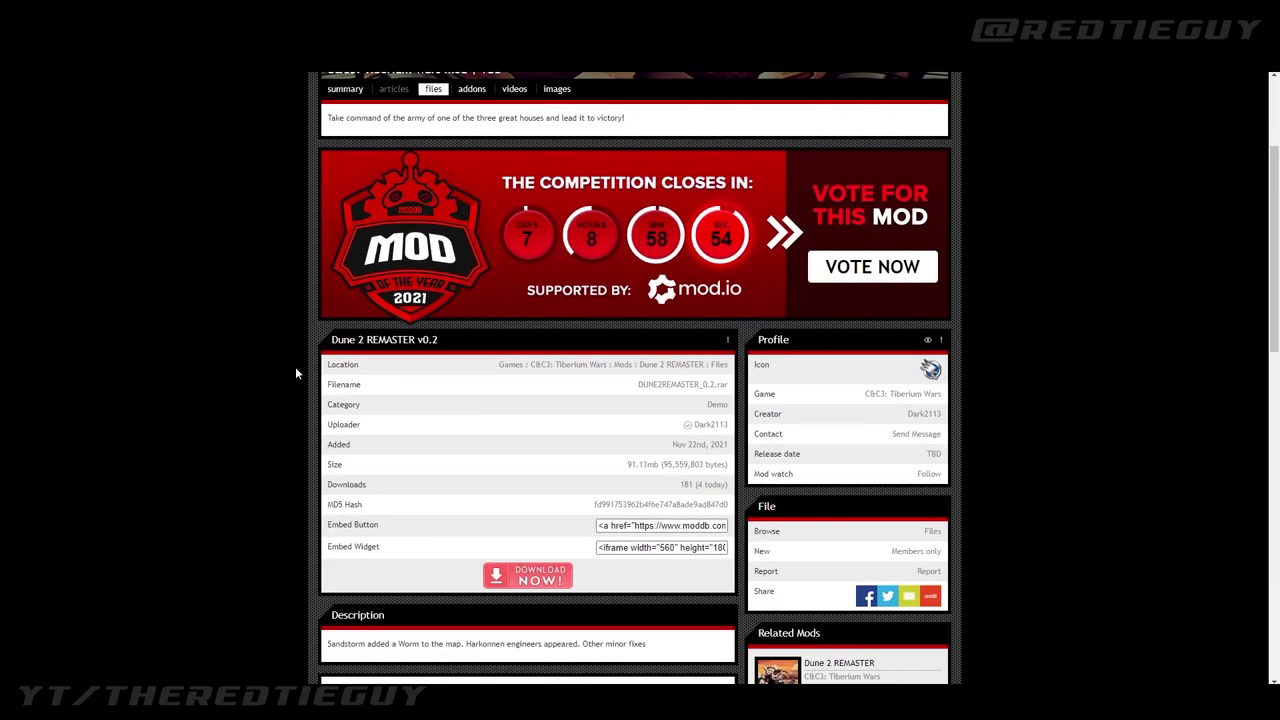
pyautogui.scroll(-2, 300, 374)
pyautogui.moveTo(328, 444); pyautogui.dragTo(648, 448)
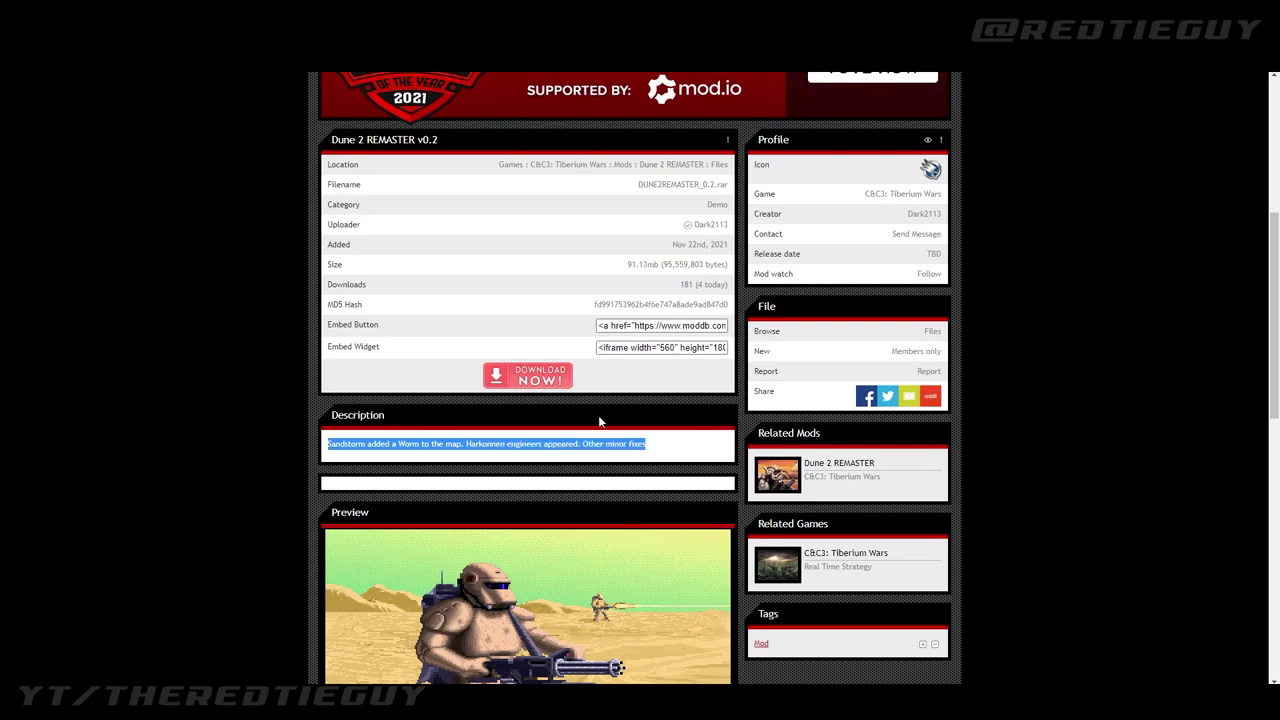
pyautogui.scroll(-2, 654, 444)
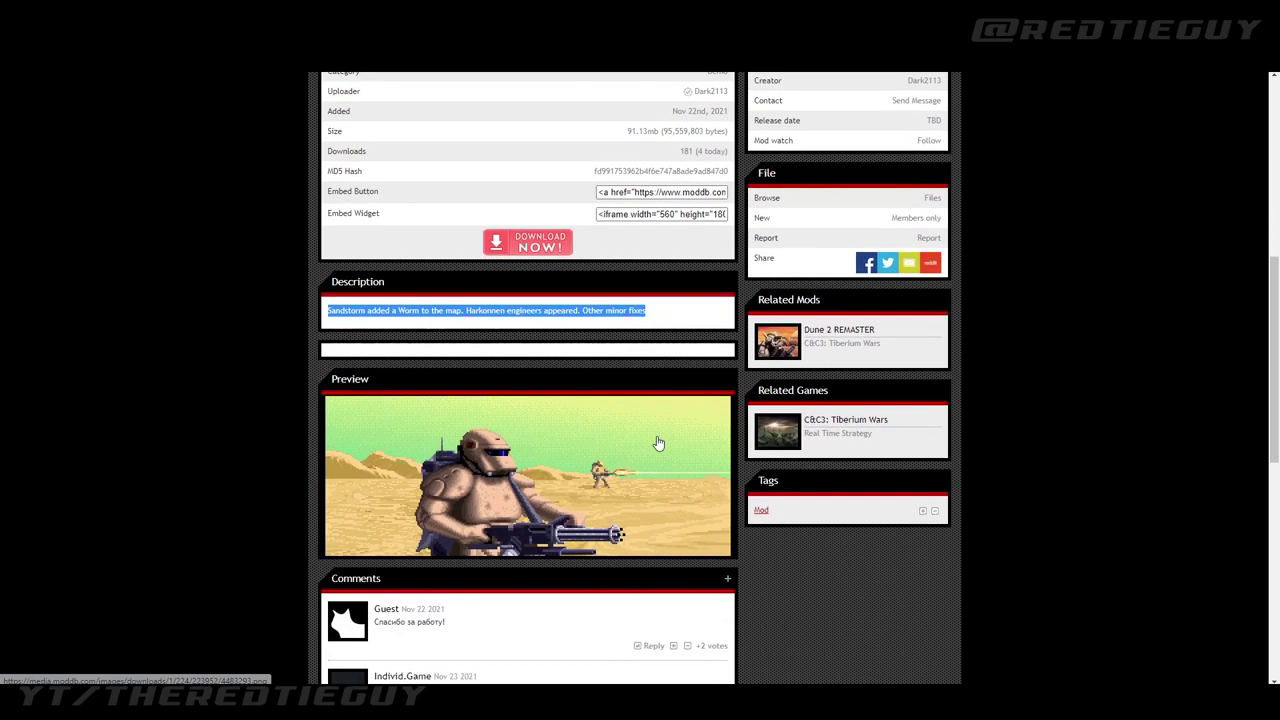
pyautogui.scroll(2, 710, 375)
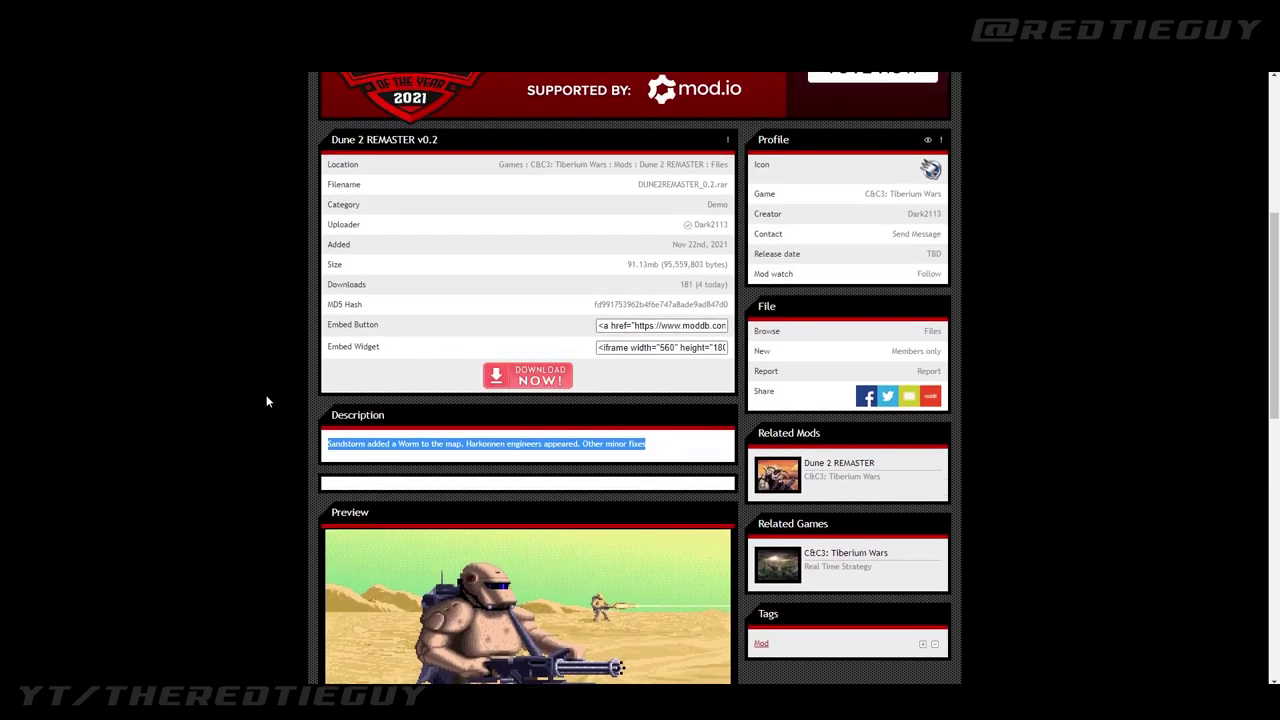
pyautogui.click(677, 452)
pyautogui.scroll(5, 229, 425)
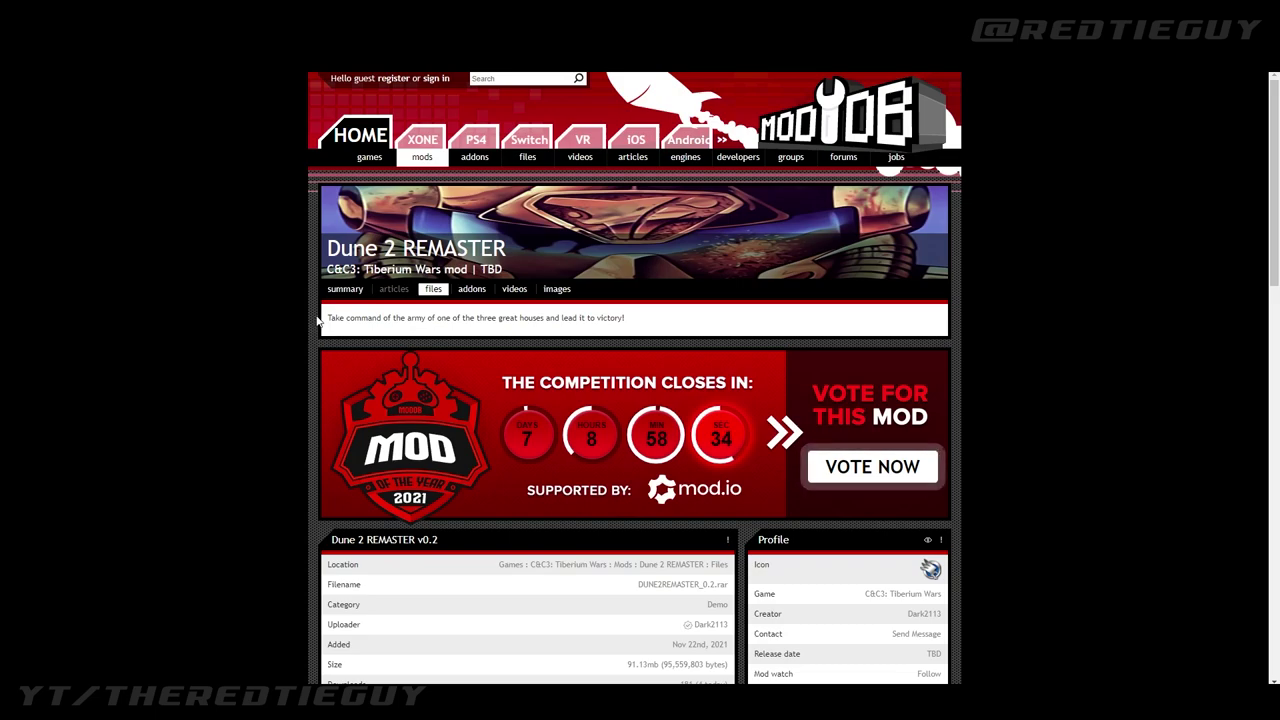
pyautogui.scroll(-1, 314, 320)
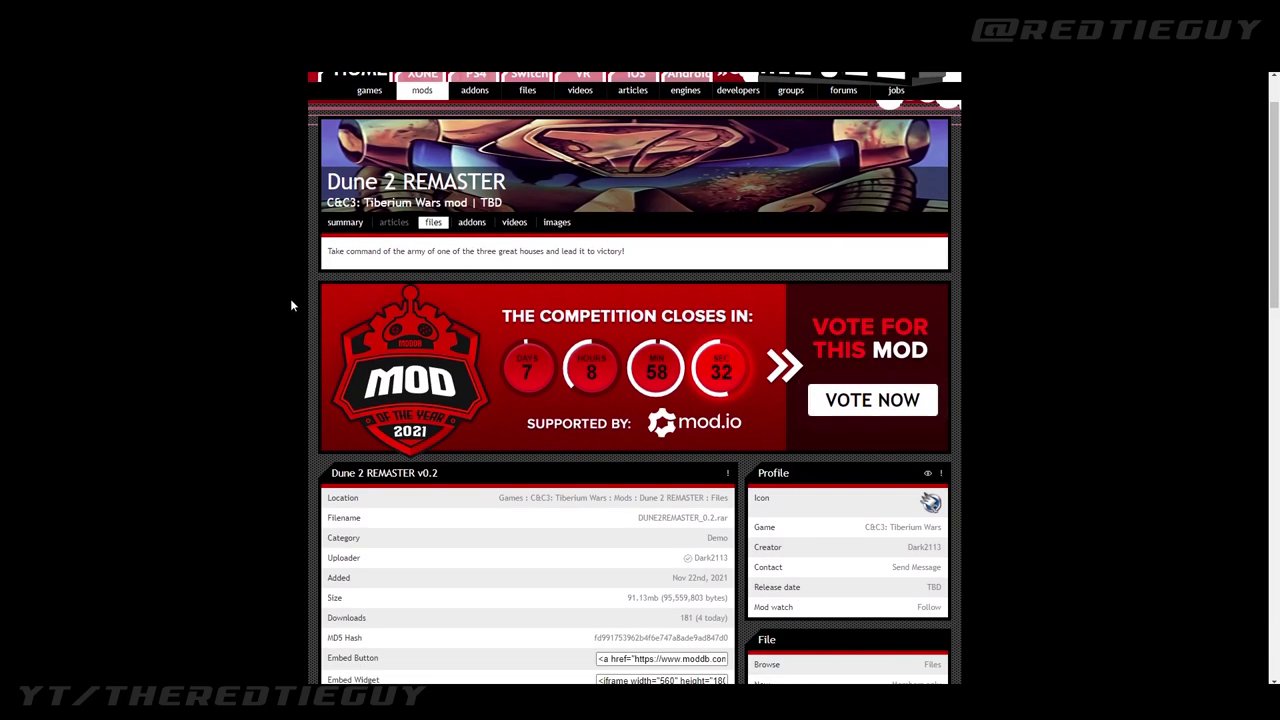
pyautogui.scroll(-2, 291, 309)
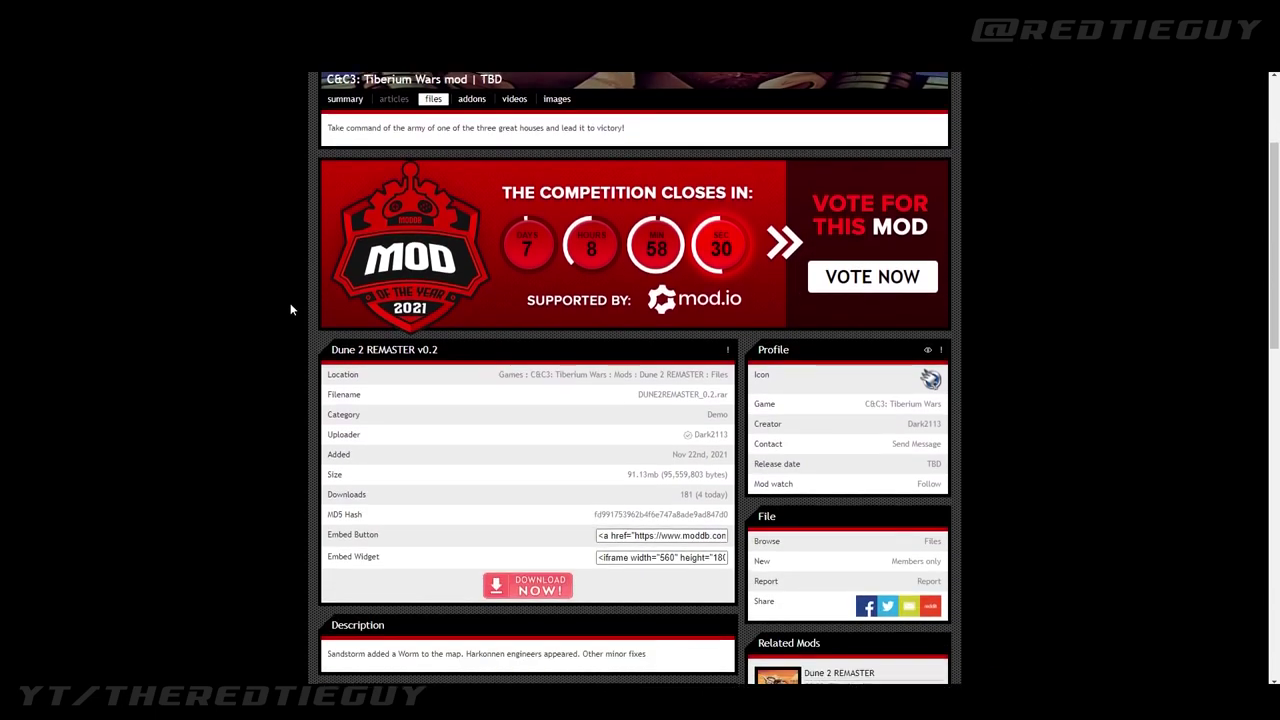
pyautogui.scroll(-3, 294, 304)
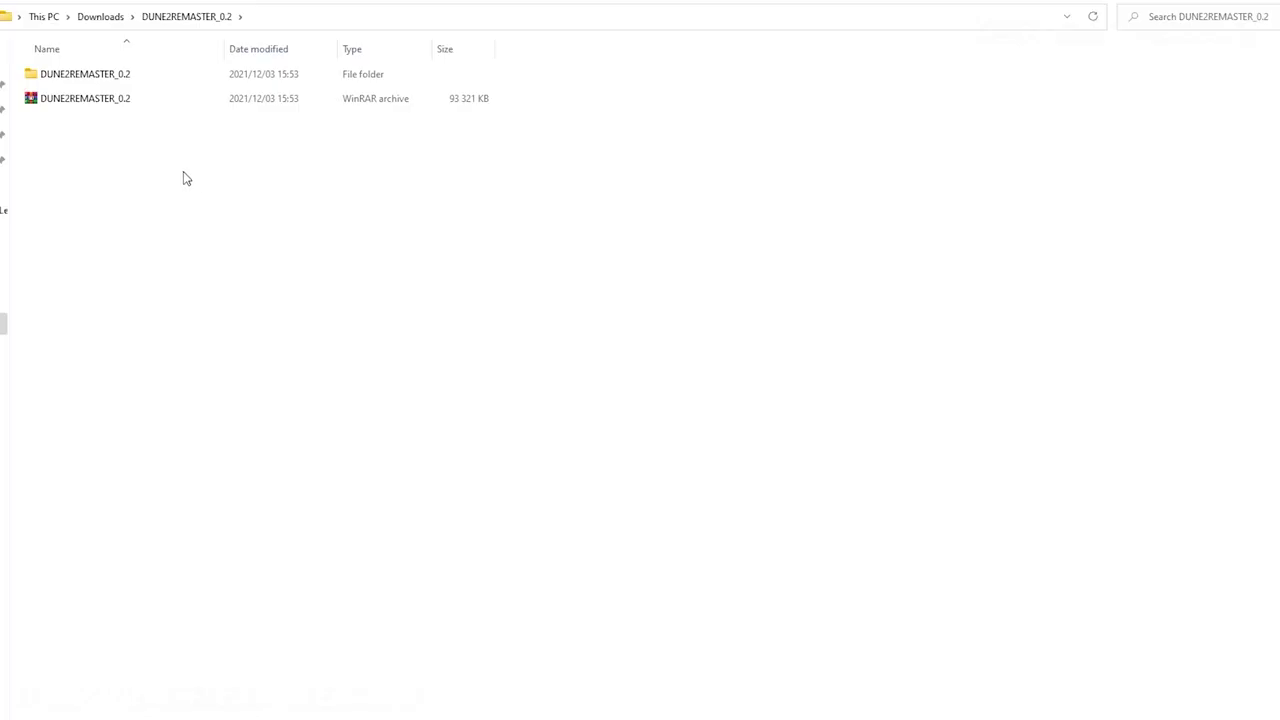
# Open the extracted DUNE2REMASTER_0.2 folder in Downloads and inspect its .big and .skudef mod files
pyautogui.doubleClick(160, 74)
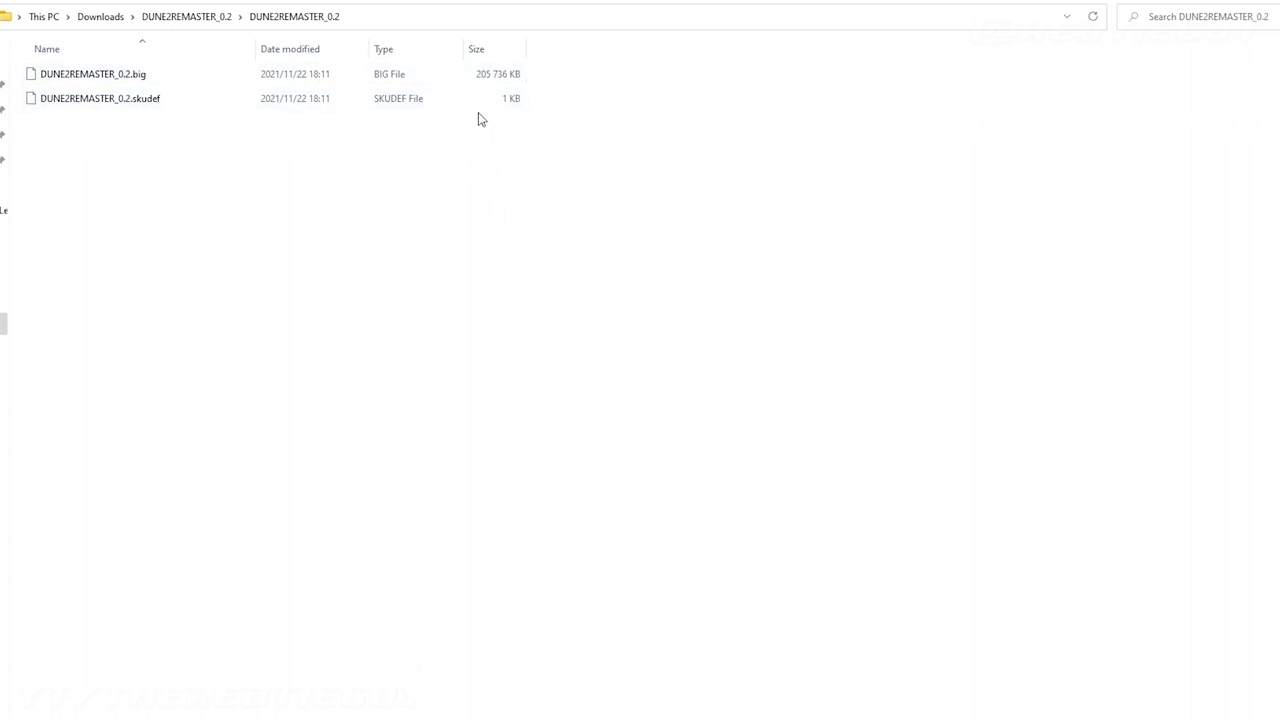
pyautogui.moveTo(650, 214); pyautogui.dragTo(320, 63)
pyautogui.click(565, 145)
pyautogui.moveTo(596, 78); pyautogui.dragTo(566, 78)
pyautogui.moveTo(605, 185); pyautogui.dragTo(257, 68)
pyautogui.click(370, 194)
pyautogui.moveTo(435, 252); pyautogui.dragTo(146, 65)
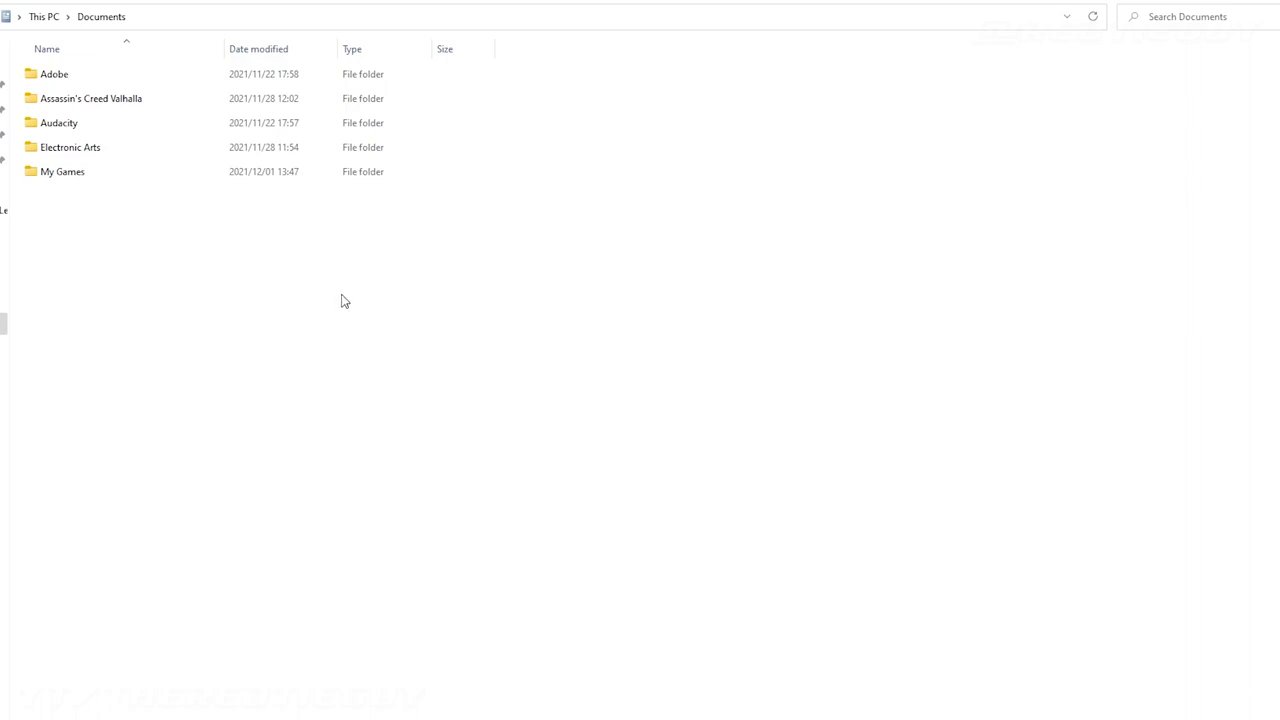
# Create a folder named CNC Mods in Documents and open it
pyautogui.hotkey('ctrl', 'shift', 'n')
pyautogui.write('CNC MODS')
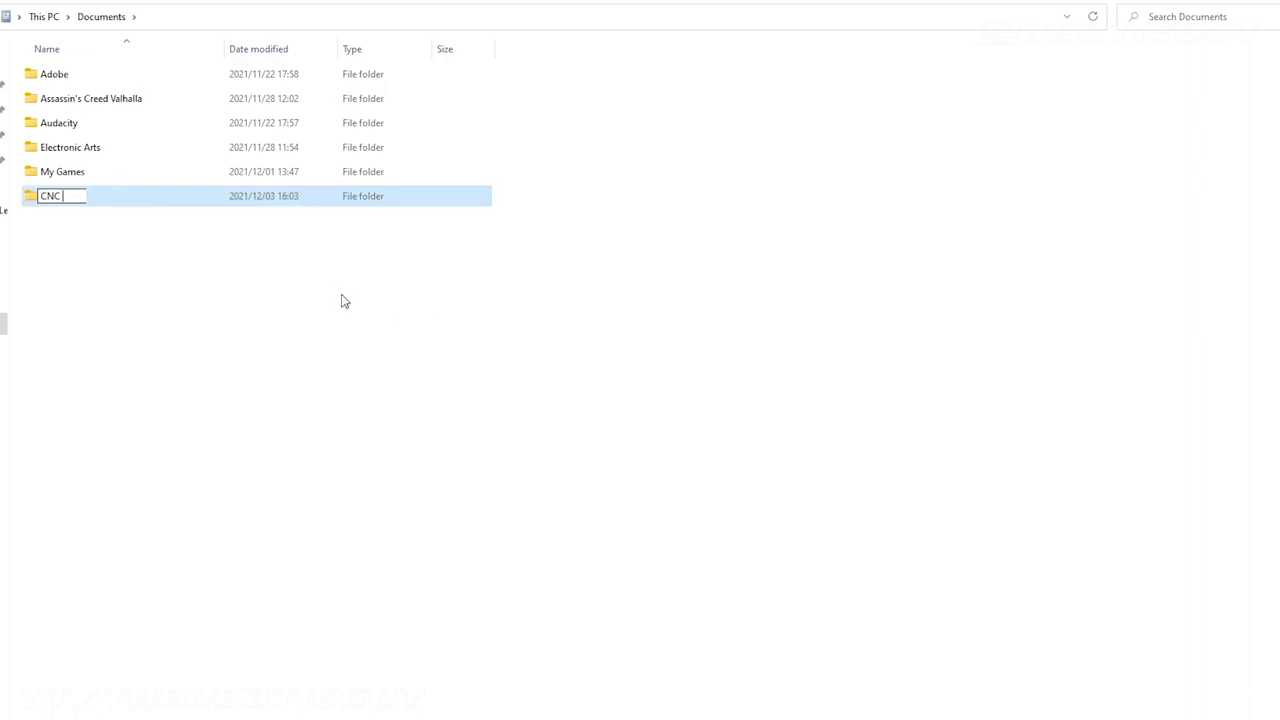
pyautogui.press('BackSpace')
pyautogui.press('BackSpace')
pyautogui.write('ods')
pyautogui.press('Return')
pyautogui.press('Return')
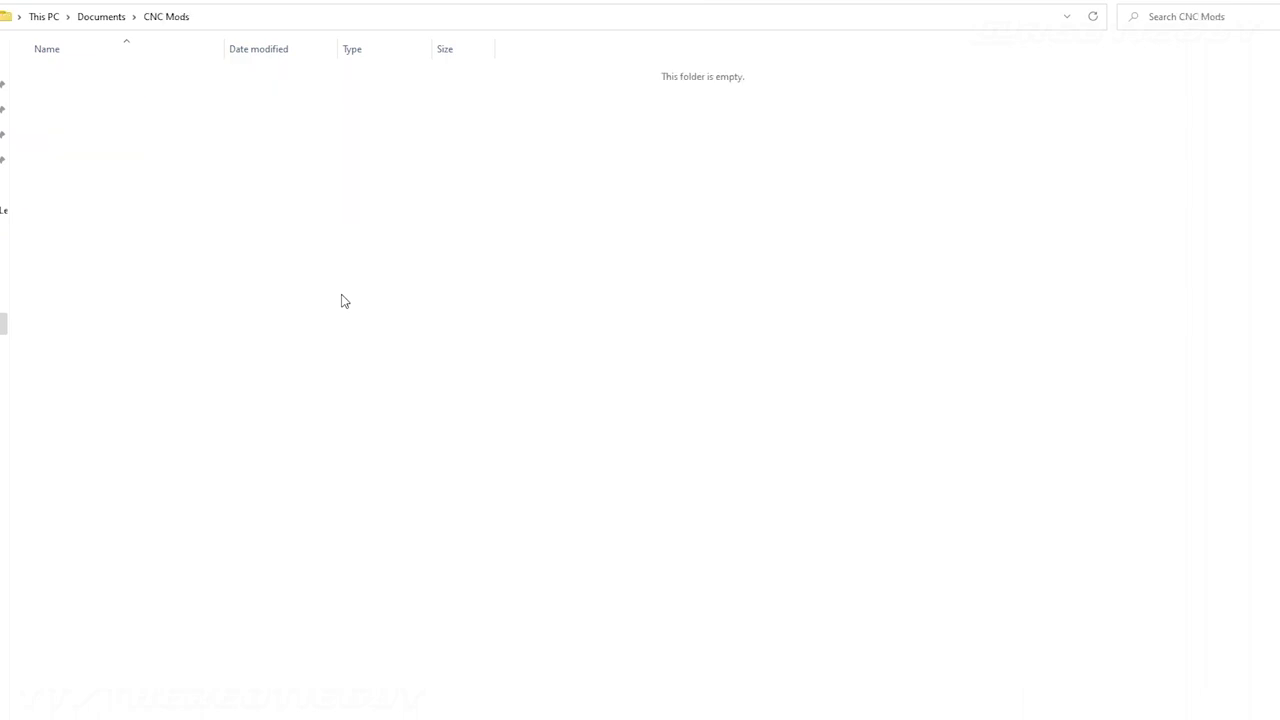
# Create a folder named Tiberium Wars inside CNC Mods and open it
pyautogui.hotkey('ctrl', 'shift', 'n')
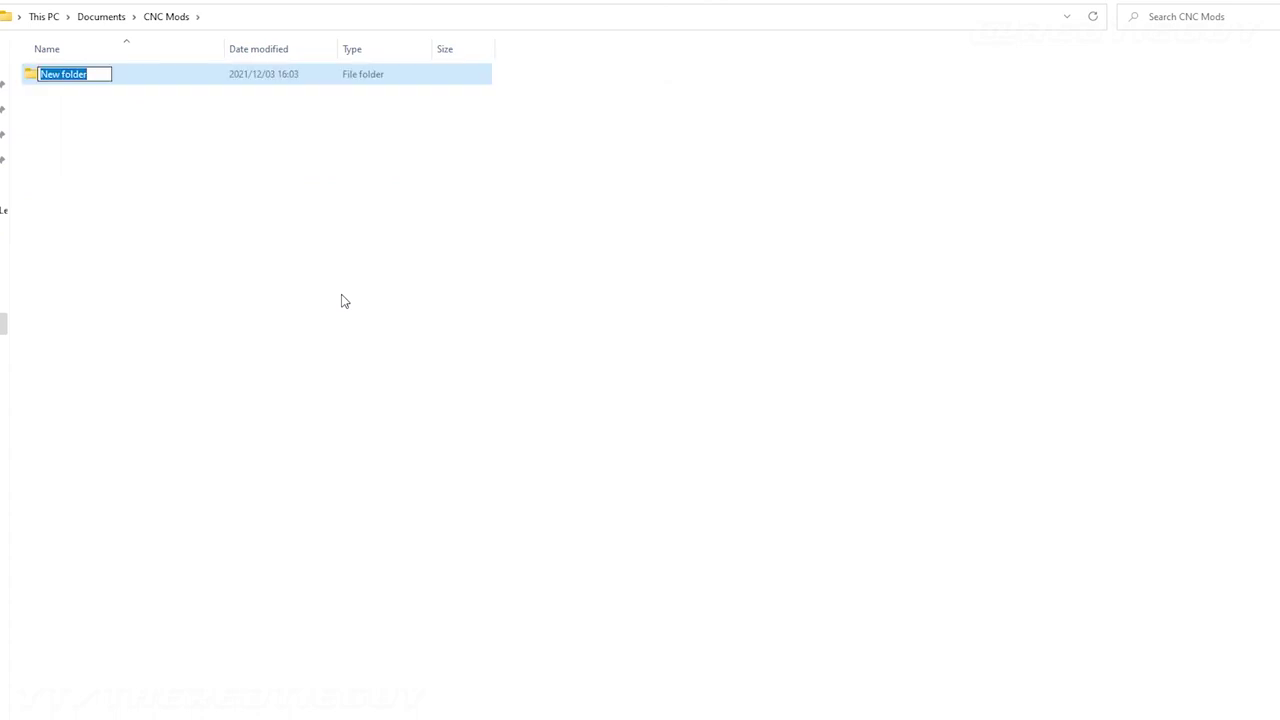
pyautogui.write('Tiberium Wars')
pyautogui.press('Return')
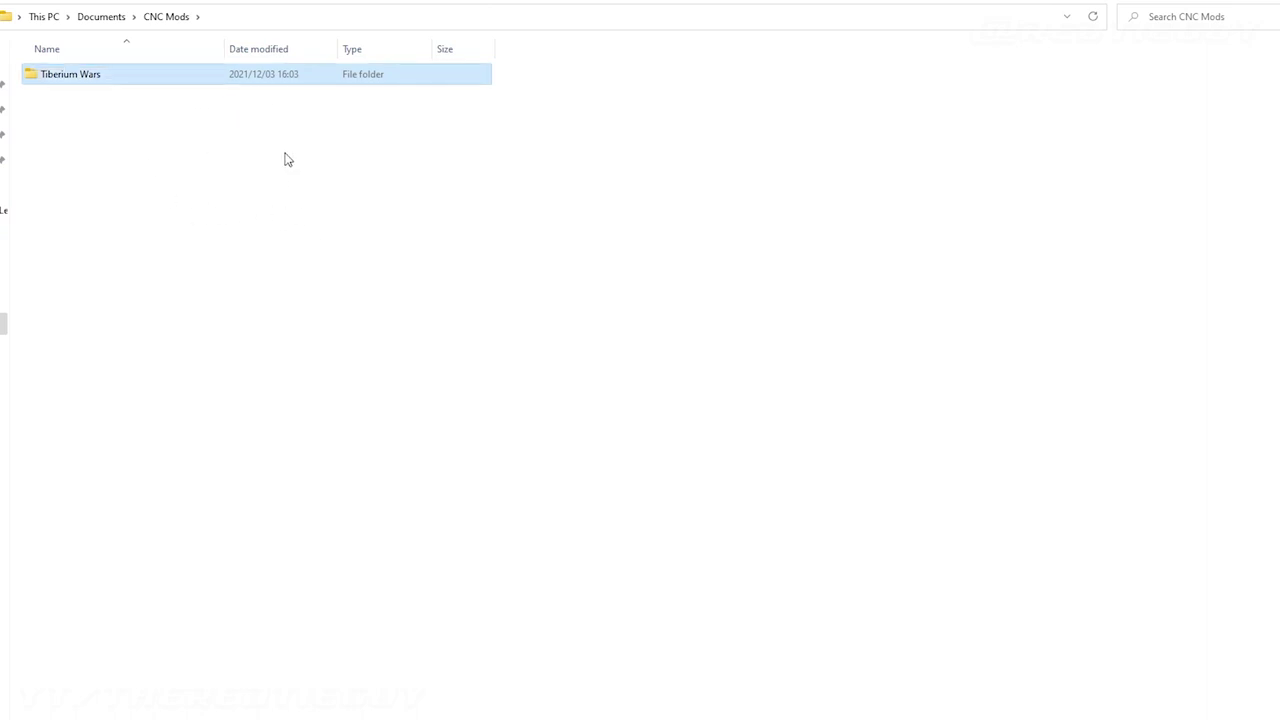
pyautogui.doubleClick(297, 87)
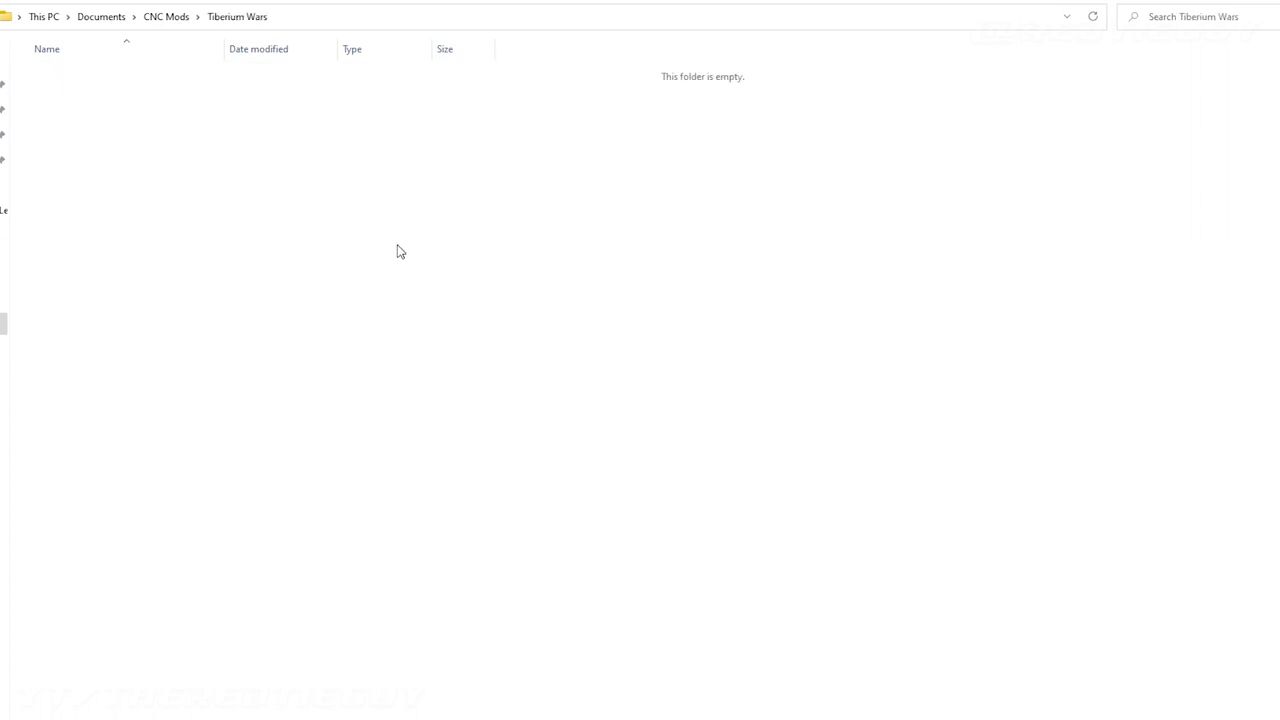
# Create a folder named Dune 2 Remaster inside the Tiberium Wars folder
pyautogui.hotkey('ctrl', 'shift', 'n')
pyautogui.write('Dune 2')
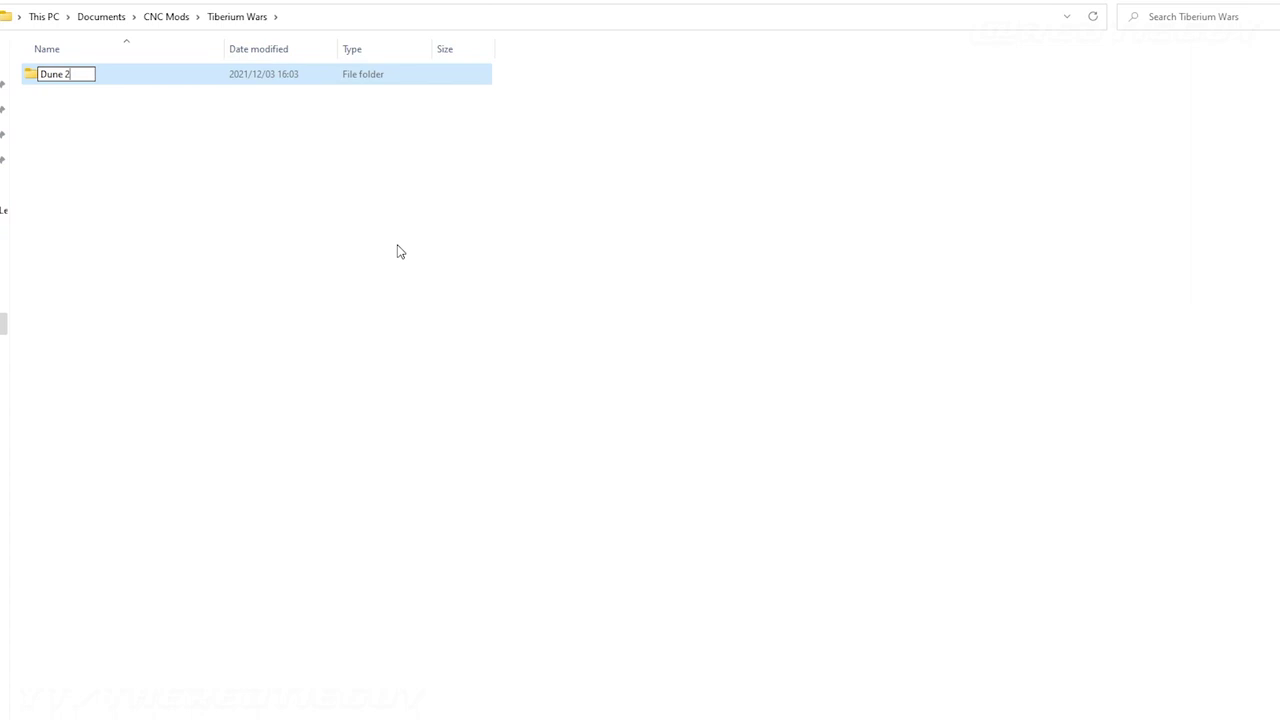
pyautogui.write('Remaster')
pyautogui.press('Escape')
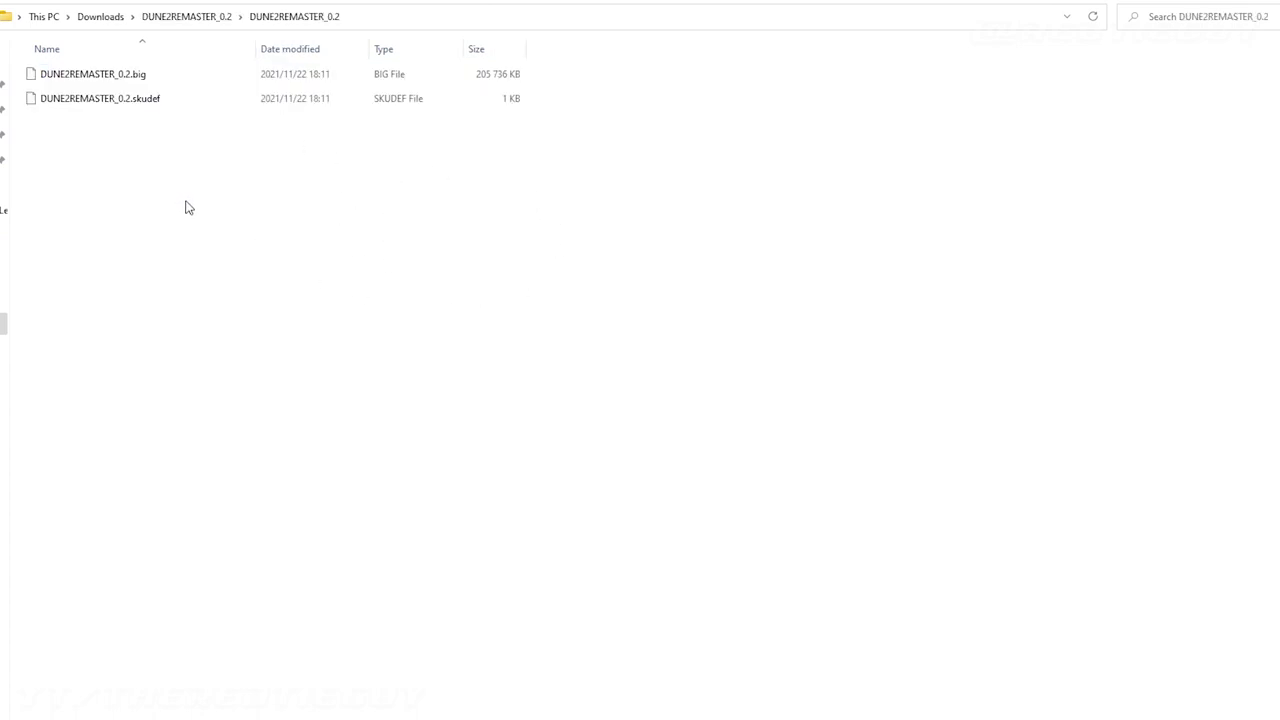
# Copy DUNE2REMASTER_0.2.big and DUNE2REMASTER_0.2.skudef from the extracted download into the Dune 2 Remaster folder
pyautogui.moveTo(229, 251); pyautogui.dragTo(102, 76)
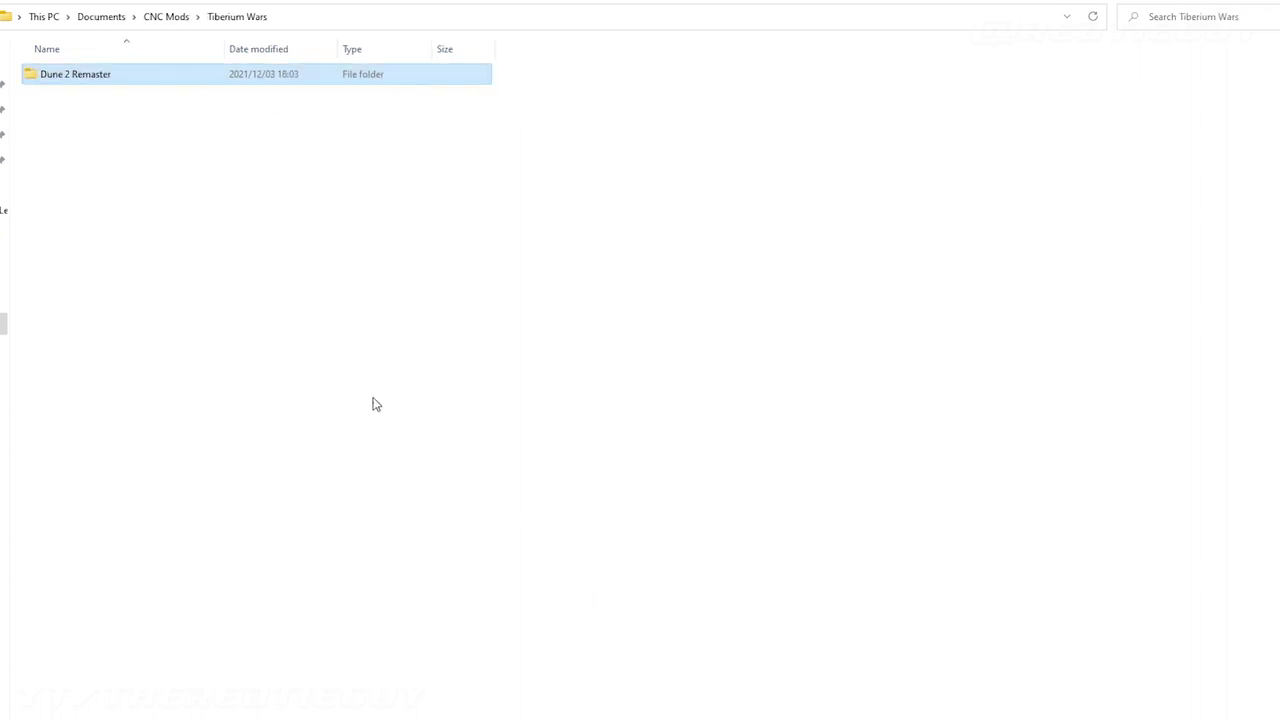
pyautogui.click(177, 205)
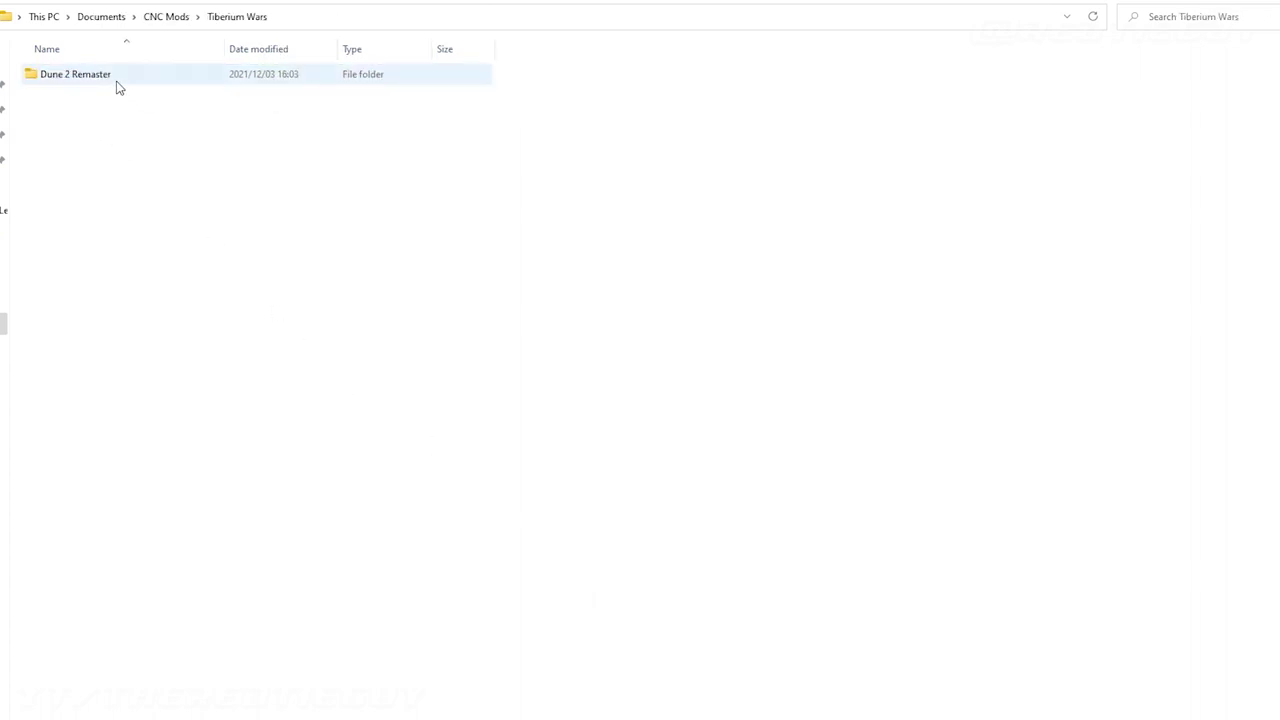
pyautogui.click(108, 86)
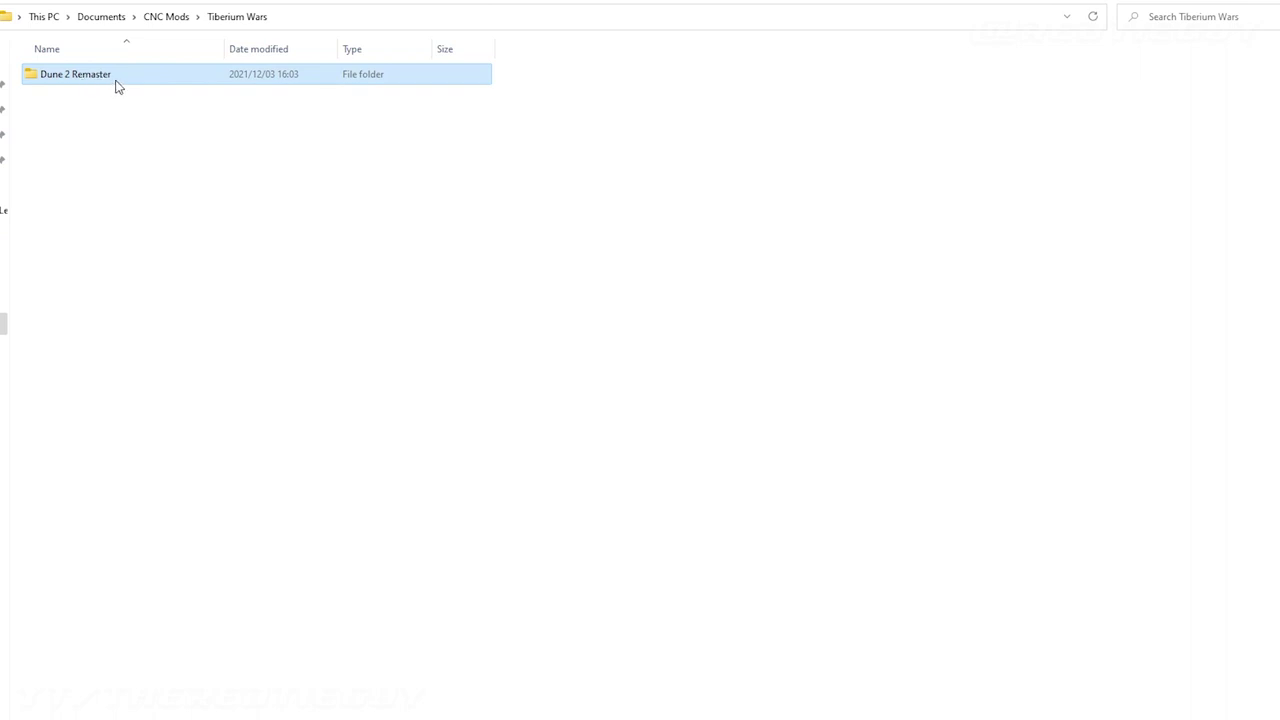
pyautogui.doubleClick(120, 87)
pyautogui.hotkey('ctrl', 'v')
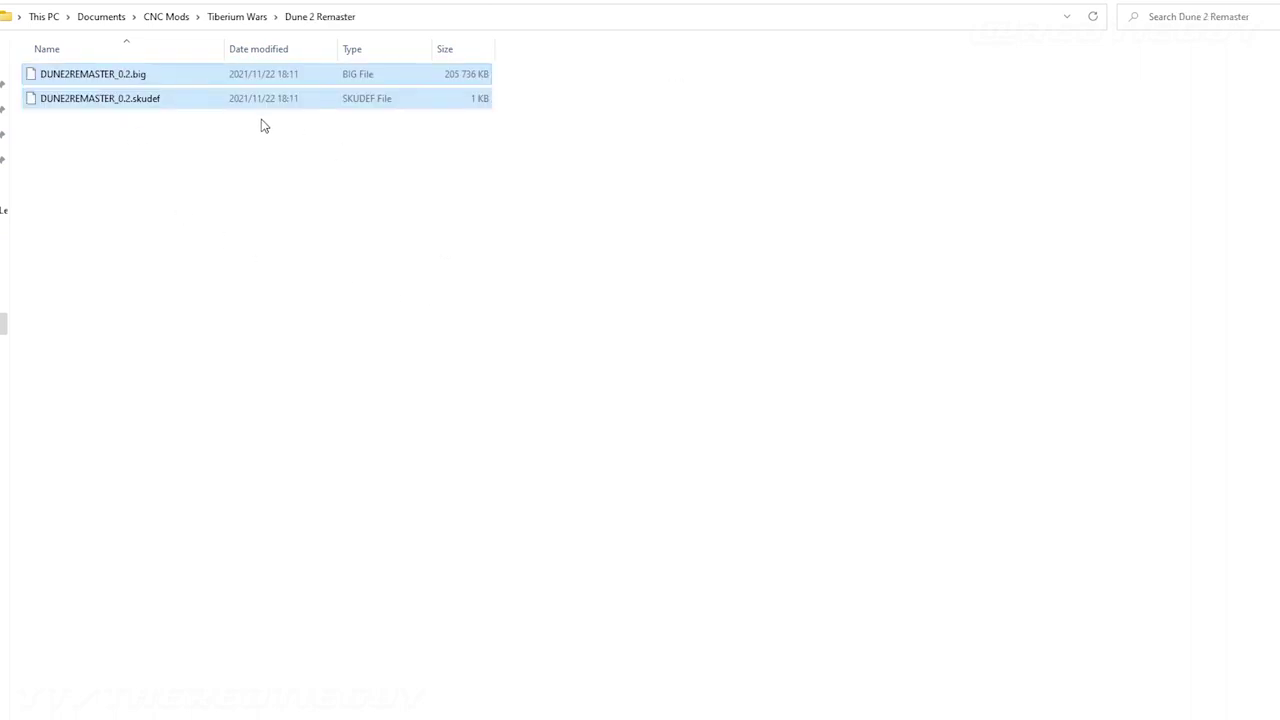
pyautogui.click(352, 221)
pyautogui.moveTo(467, 296); pyautogui.dragTo(215, 90)
pyautogui.click(280, 170)
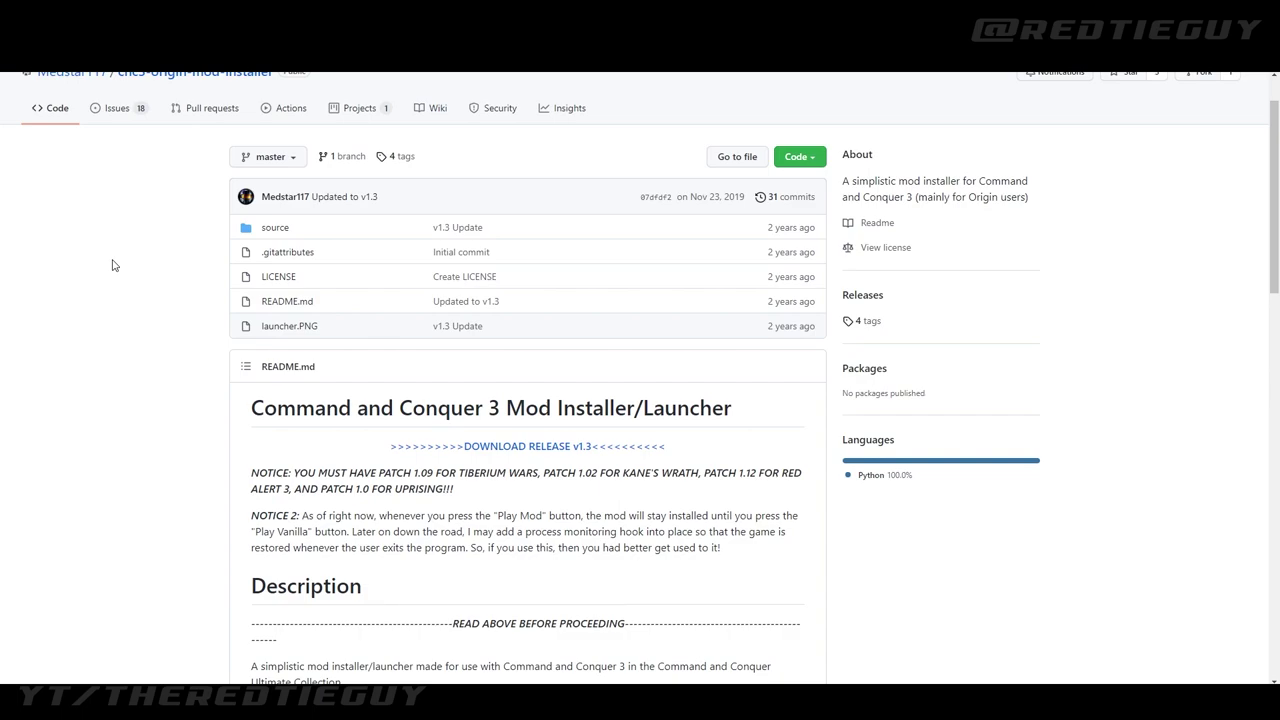
# Examine the release v1.3 download link in the Command and Conquer 3 Mod Installer/Launcher readme on GitHub
pyautogui.moveTo(690, 452); pyautogui.dragTo(412, 438)
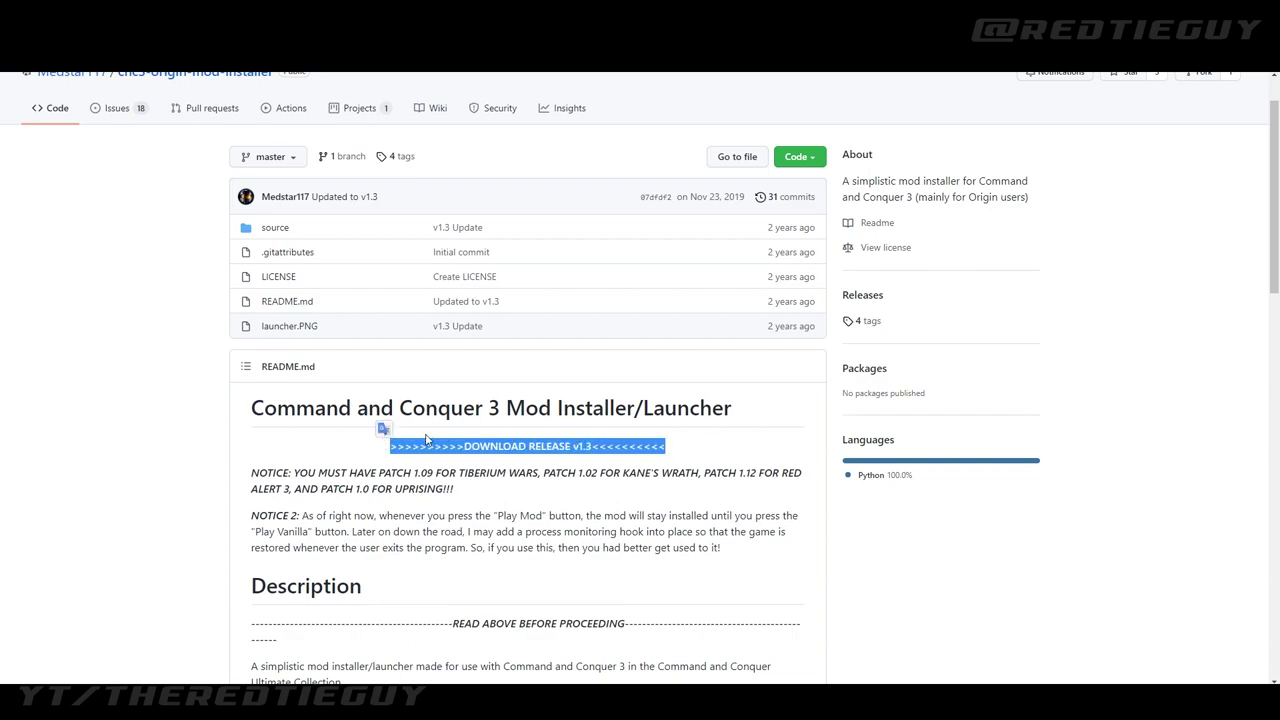
pyautogui.click(732, 509)
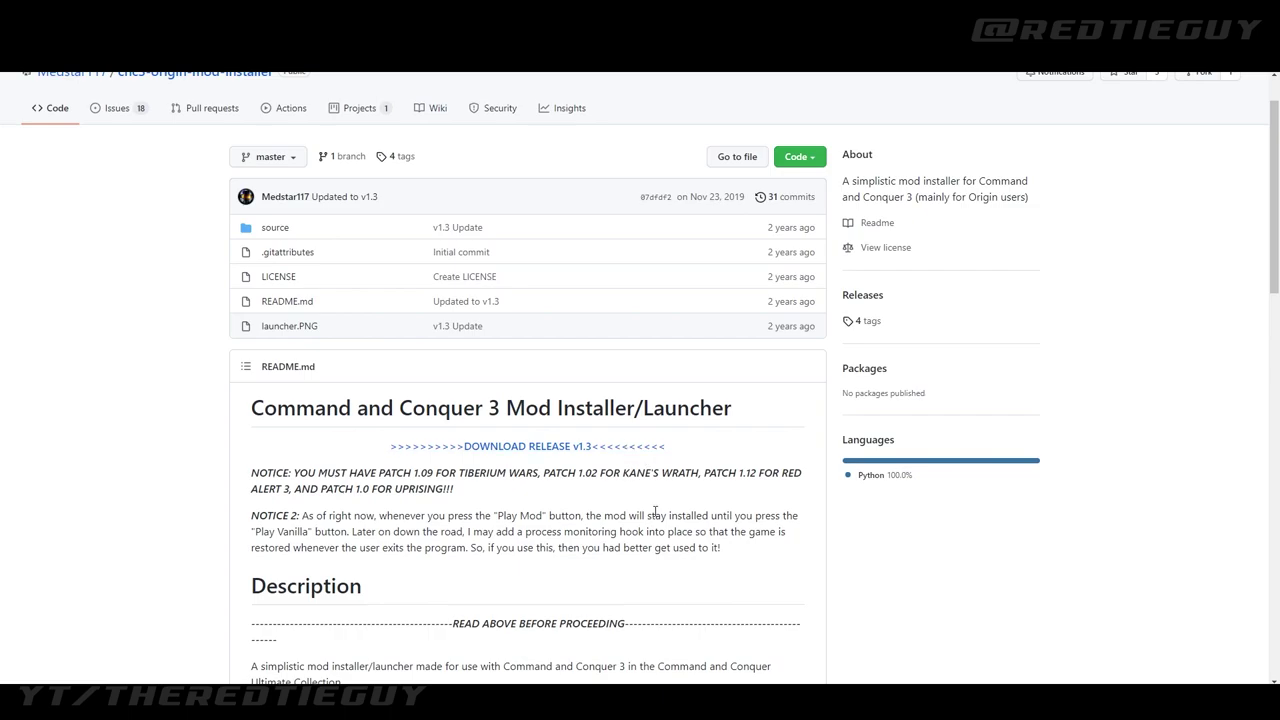